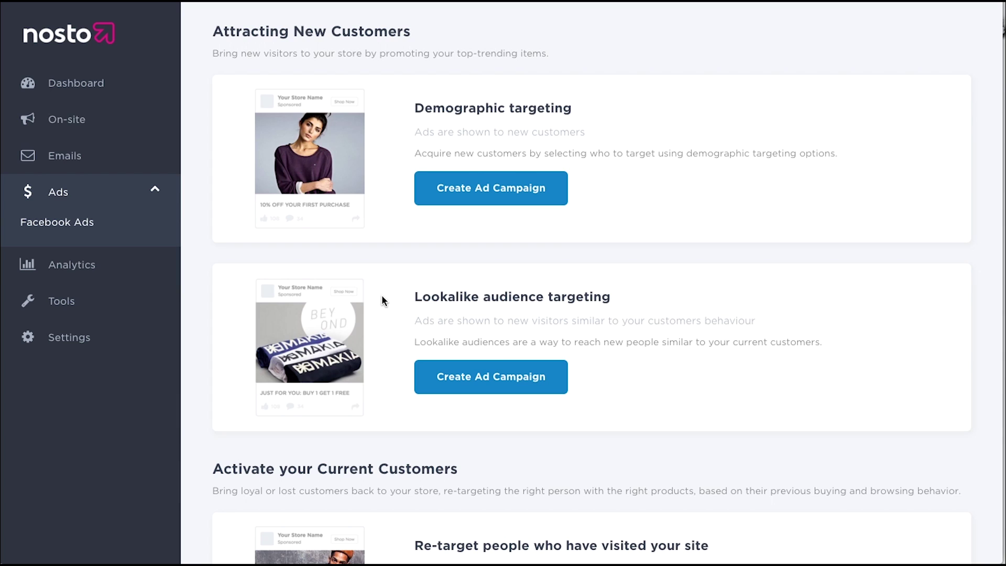
# Start a lookalike audience ad campaign and write its marketing text, 'Free Shipping to All Orders!'
pyautogui.click(523, 381)
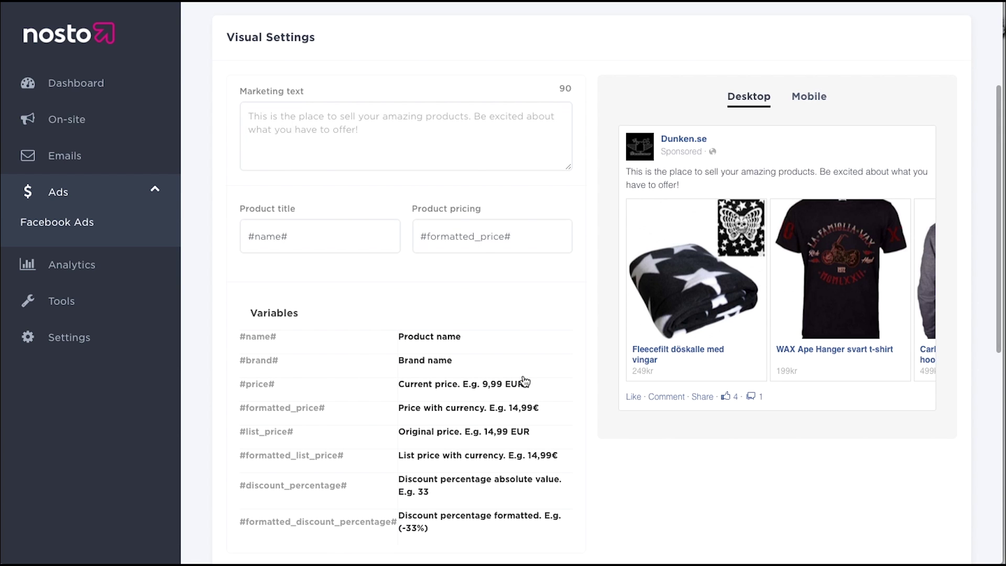
pyautogui.click(466, 151)
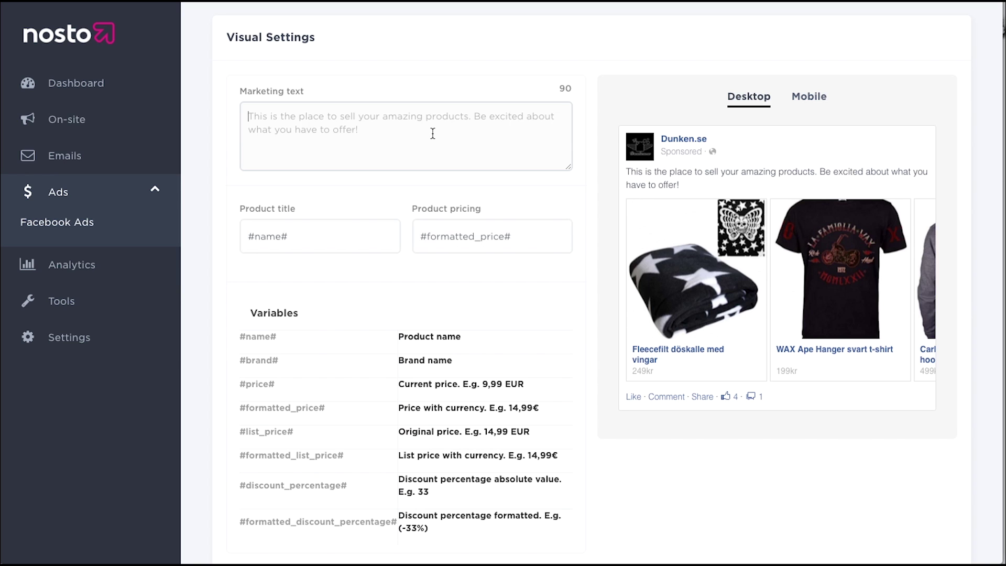
pyautogui.write('Fre')
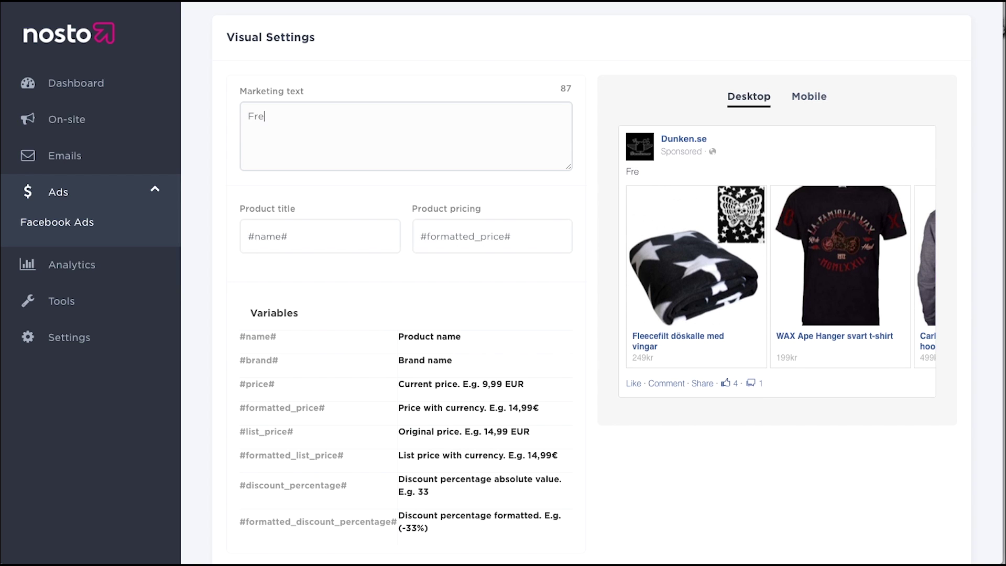
pyautogui.write('e Shipping ')
pyautogui.write('to All Orde')
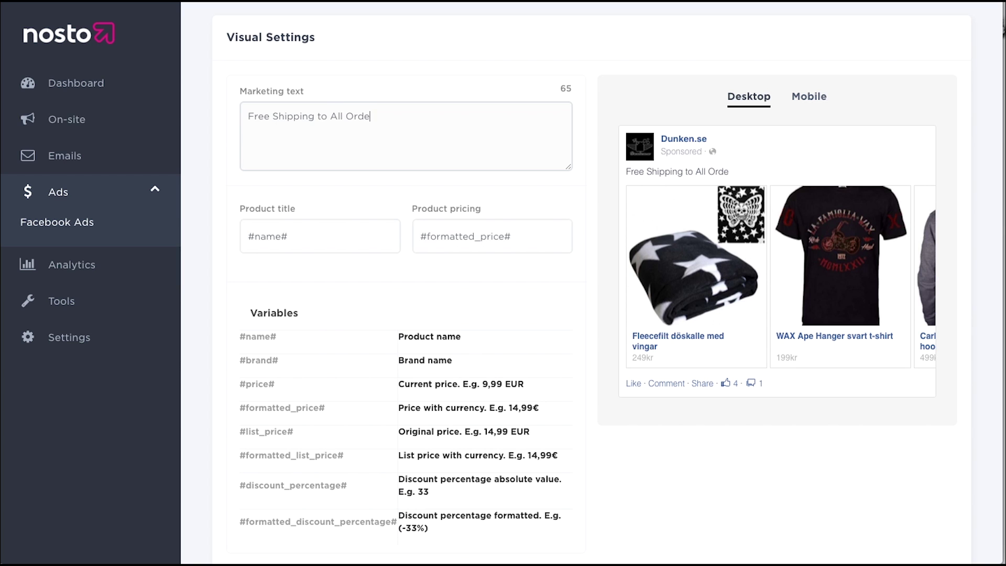
pyautogui.write('rs!')
pyautogui.scroll(-3, 574, 363)
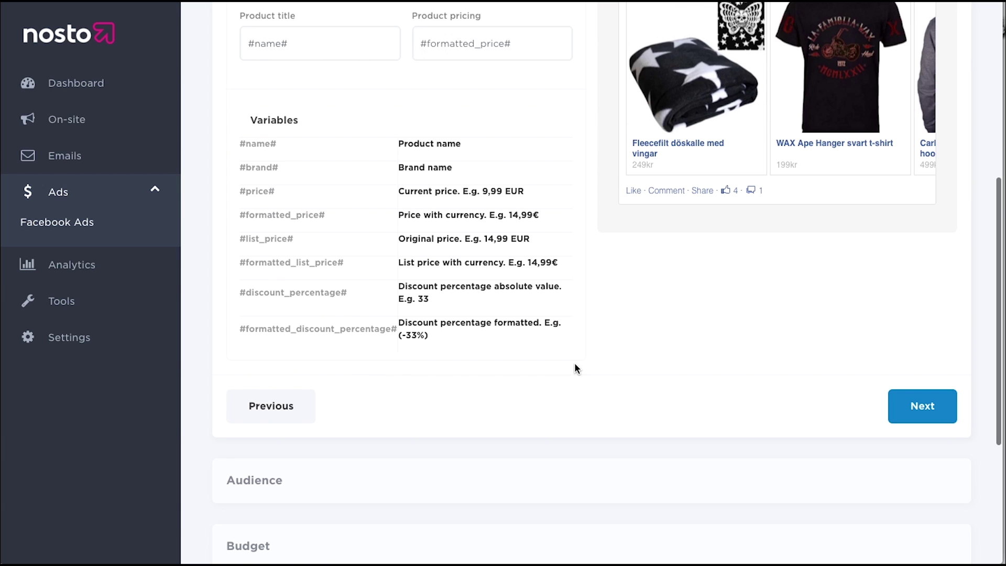
# Move to the Audience step and target Sweden, for an estimated 290,000 people
pyautogui.click(937, 404)
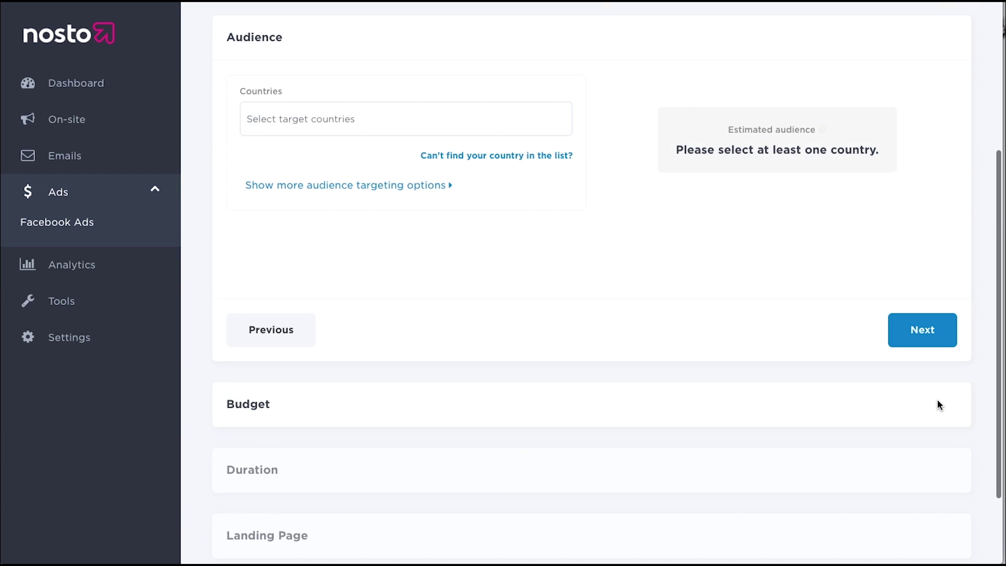
pyautogui.click(474, 124)
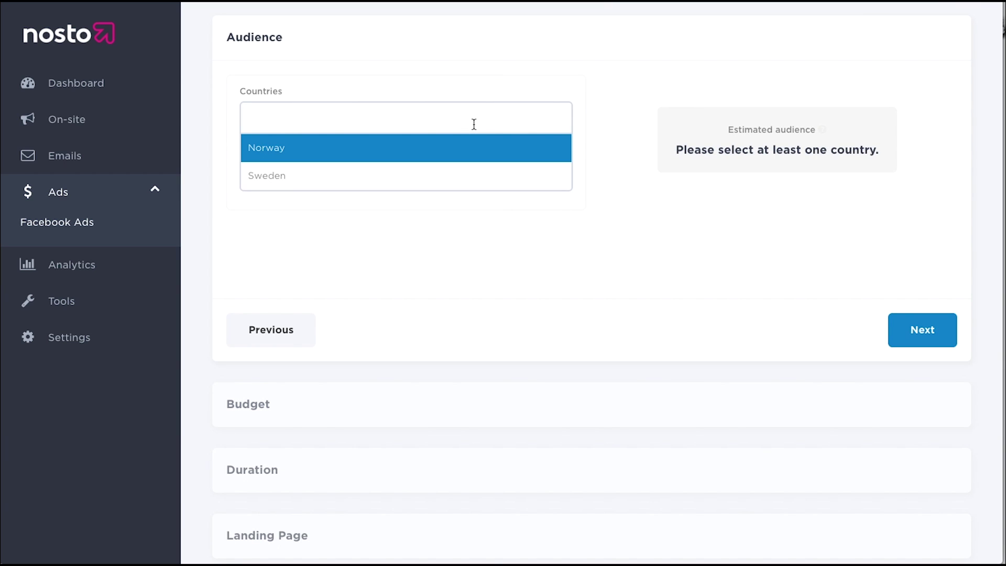
pyautogui.click(437, 172)
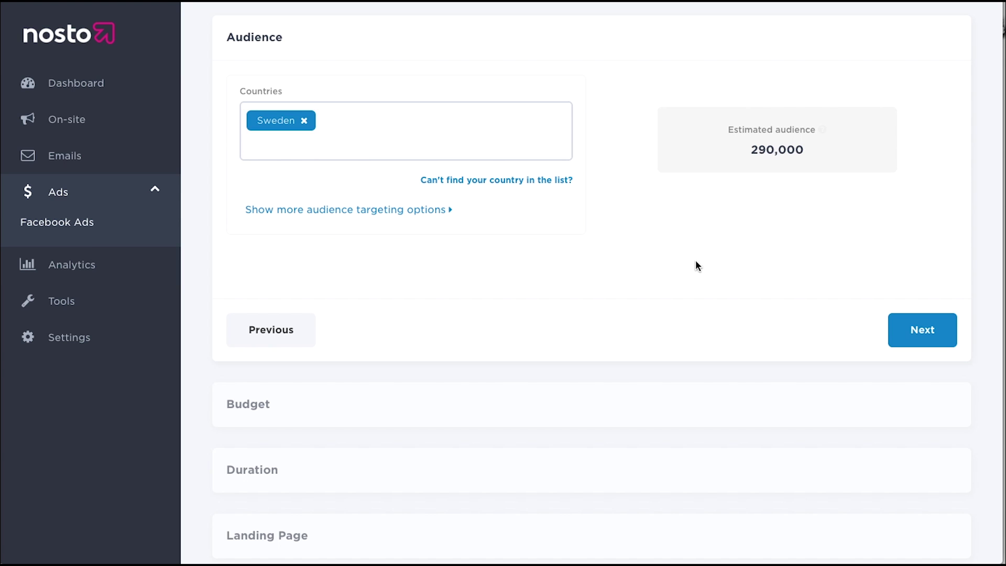
# Set the daily budget to 200 SEK and the cost-per-click bid to 0.80 SEK
pyautogui.click(930, 345)
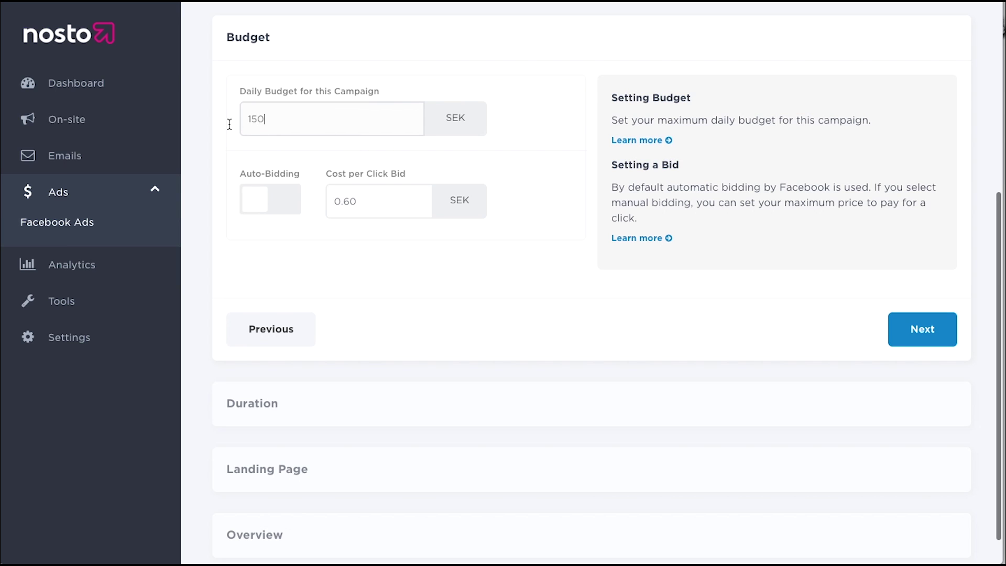
pyautogui.moveTo(285, 123); pyautogui.dragTo(240, 116)
pyautogui.write('200')
pyautogui.click(379, 206)
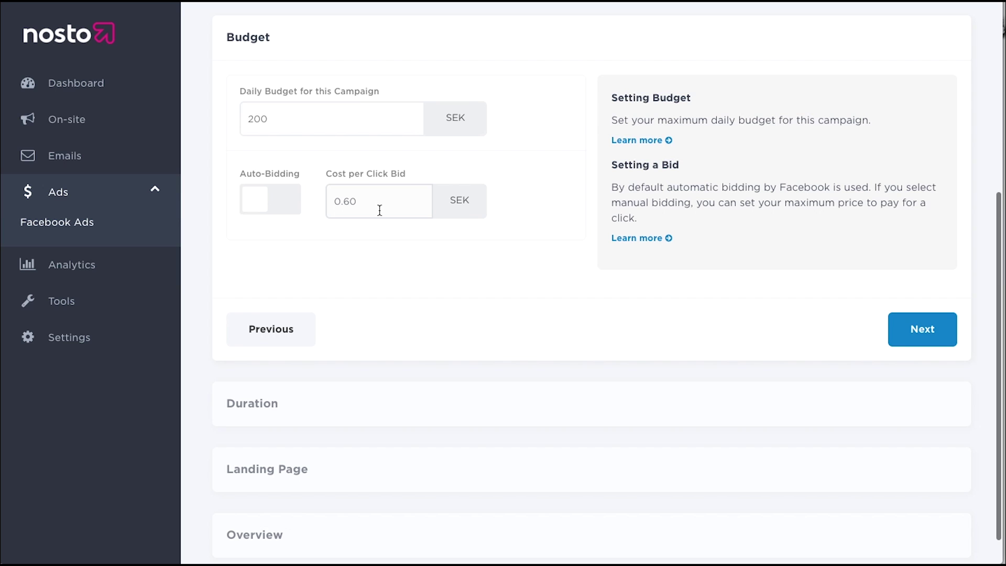
pyautogui.press('BackSpace')
pyautogui.press('BackSpace')
pyautogui.press('BackSpace')
pyautogui.write('.80')
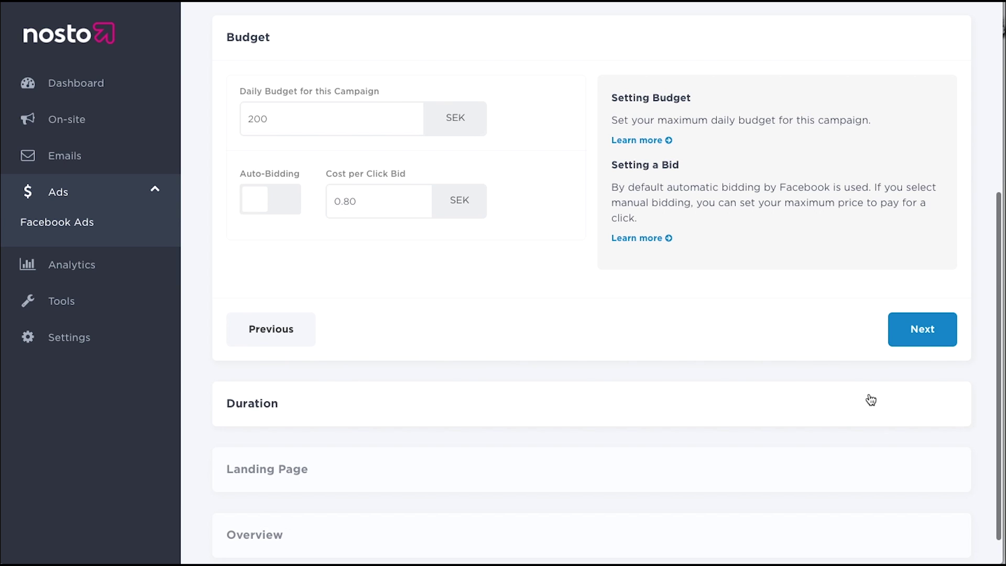
# Schedule the campaign for a specific date range, 24.03.2016 to 31.03.2016
pyautogui.click(924, 334)
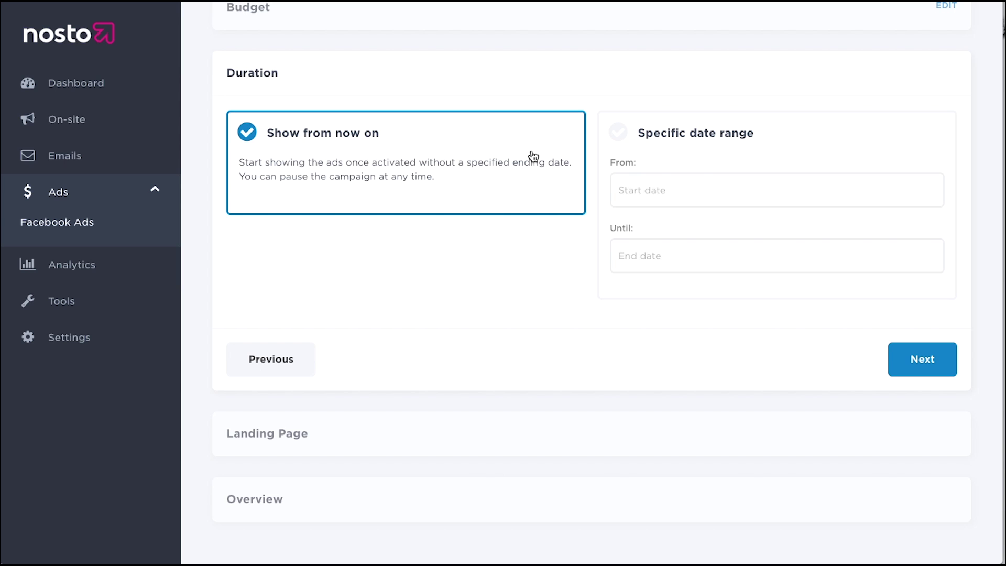
pyautogui.click(635, 135)
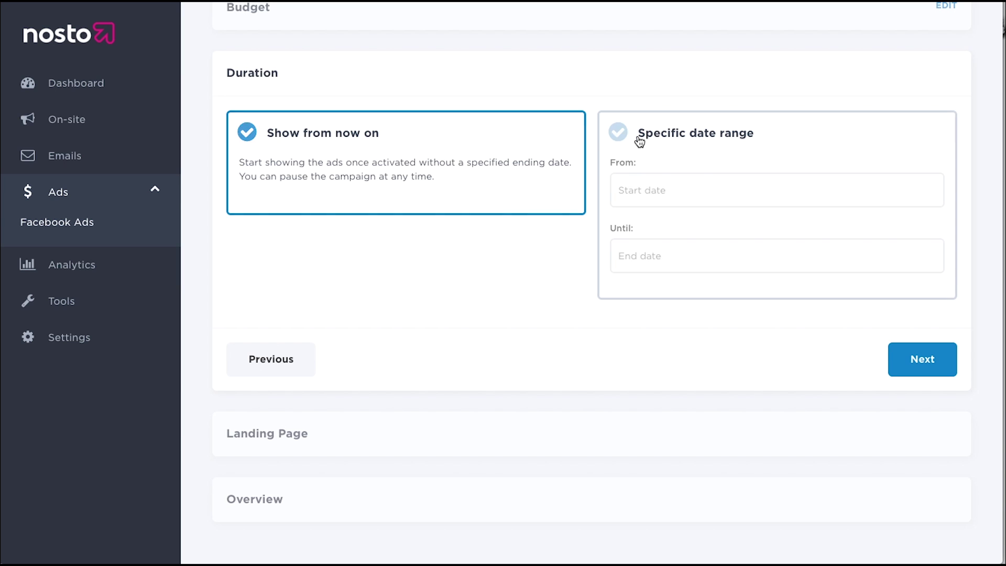
pyautogui.click(646, 187)
pyautogui.click(730, 375)
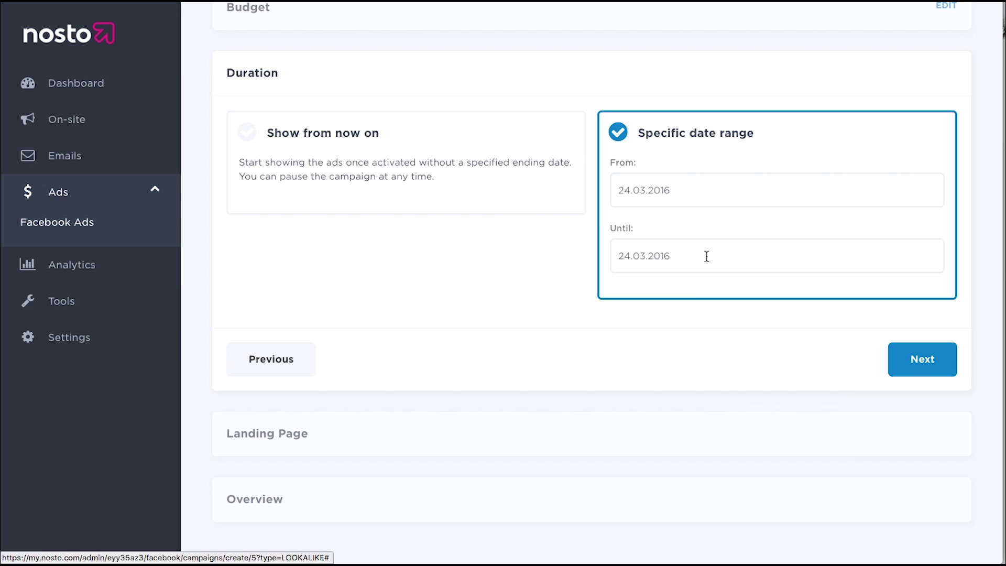
pyautogui.click(707, 255)
pyautogui.click(730, 469)
pyautogui.click(909, 361)
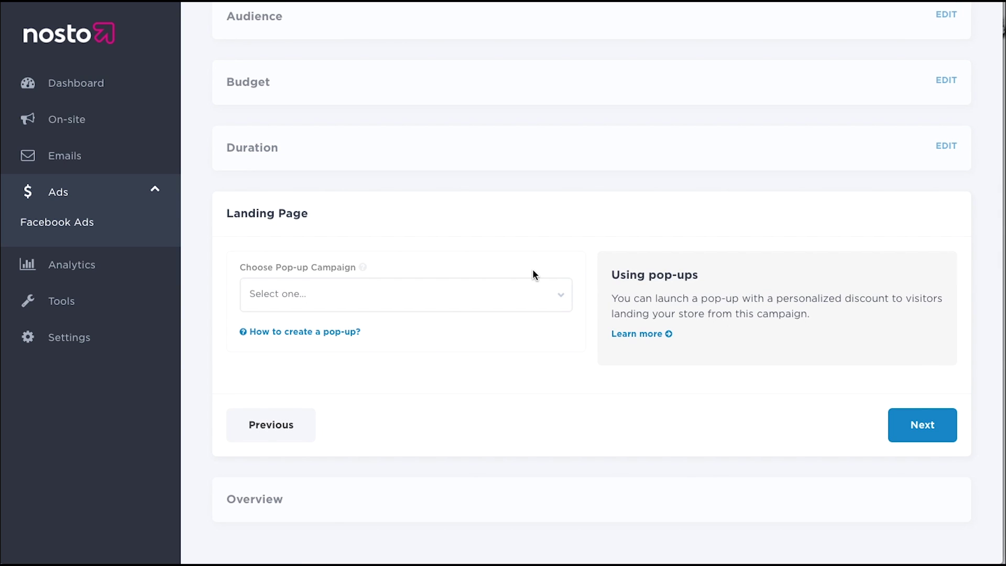
# Review the landing page's pop-up campaign list and leave it without a pop-up
pyautogui.click(514, 296)
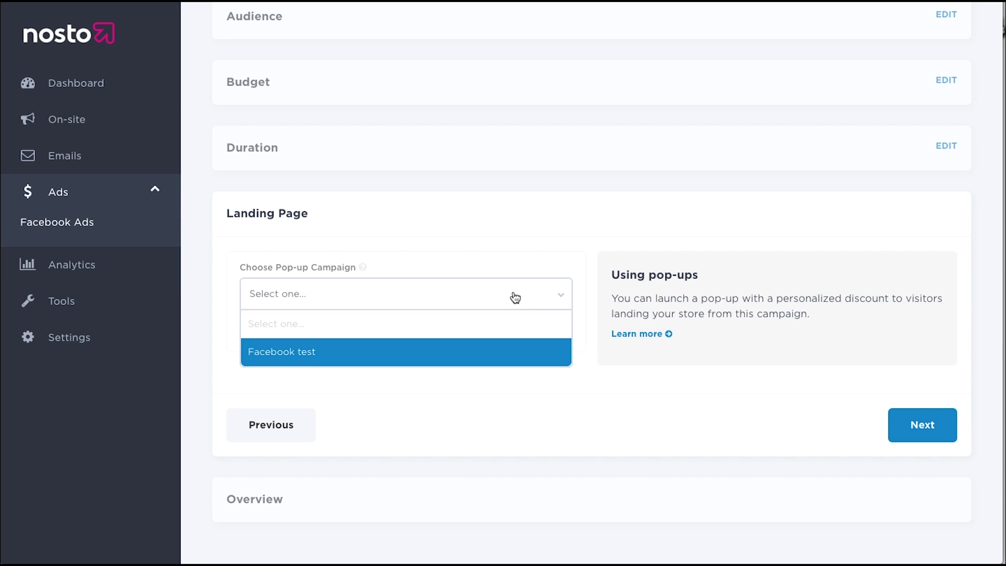
pyautogui.click(515, 297)
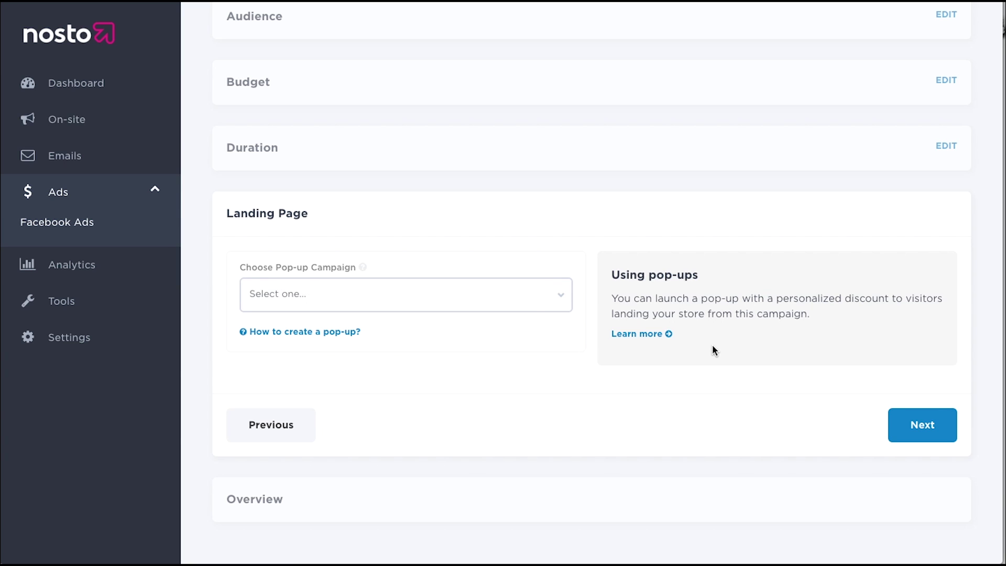
# Open the campaign overview, keep the campaign name unchanged, and show the mobile ad preview
pyautogui.click(907, 433)
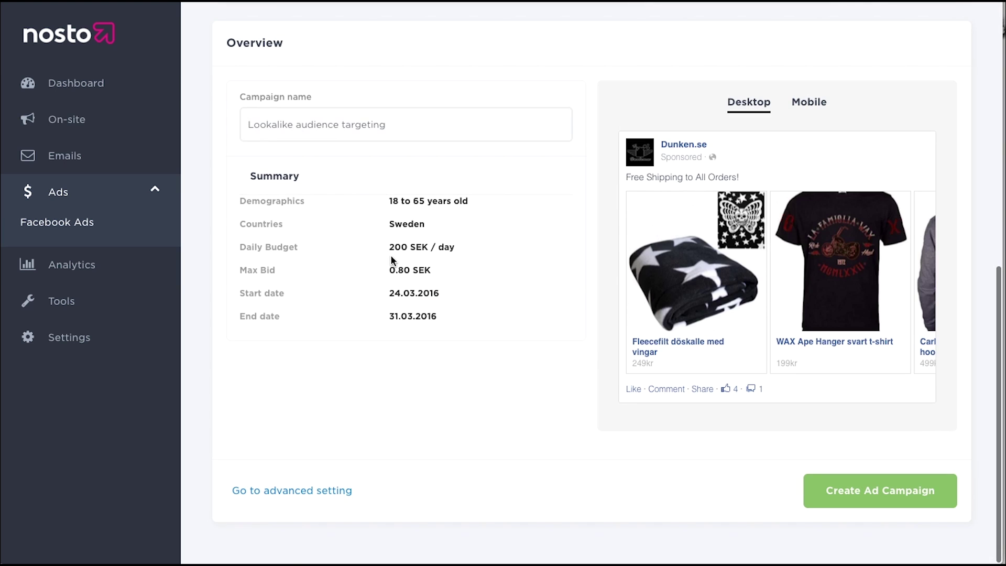
pyautogui.moveTo(414, 134); pyautogui.dragTo(227, 120)
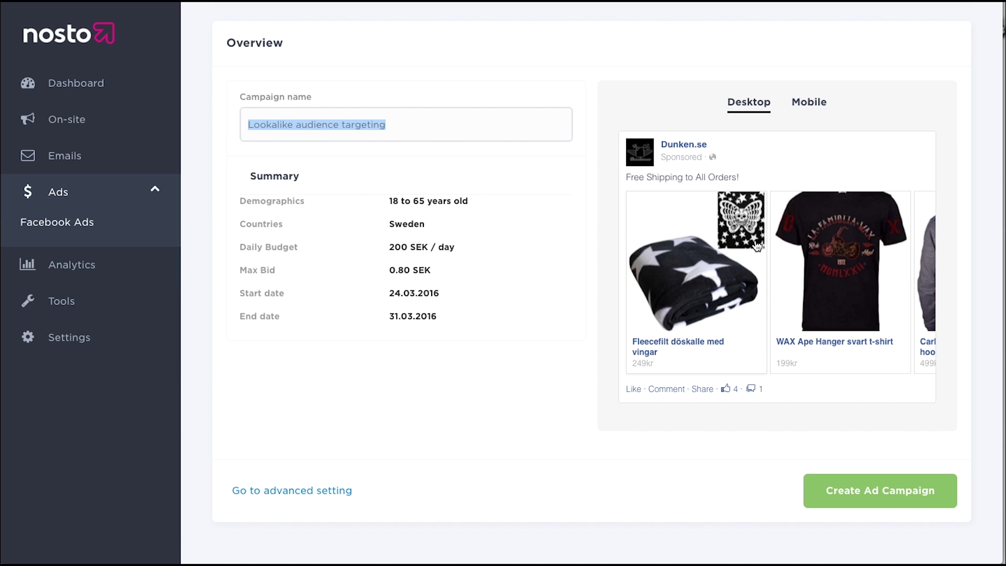
pyautogui.click(526, 425)
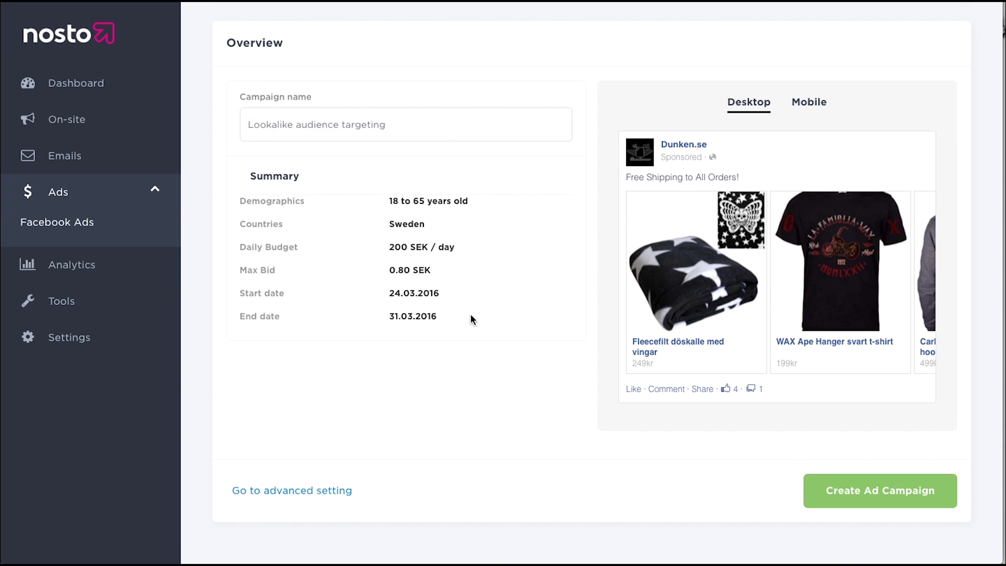
pyautogui.click(808, 99)
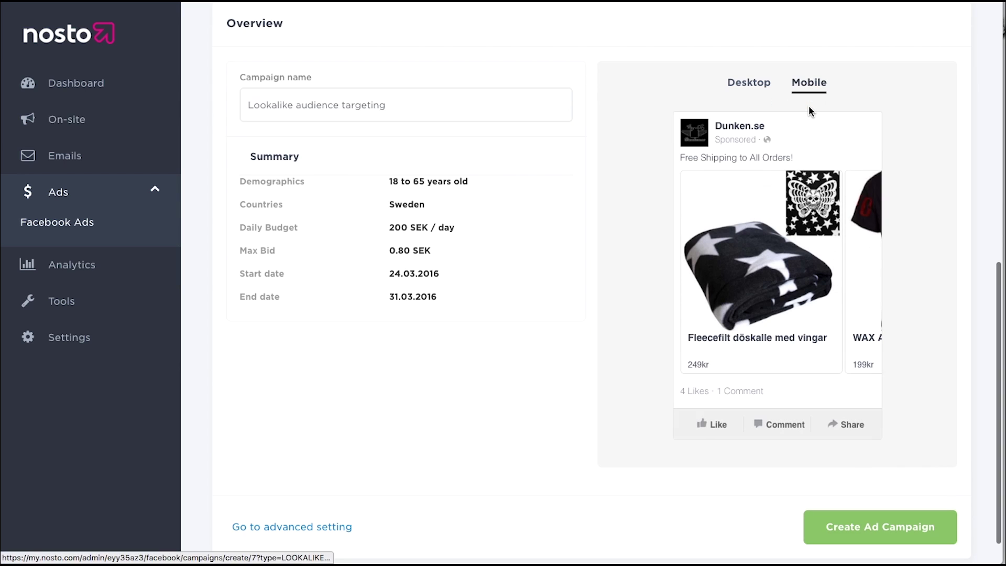